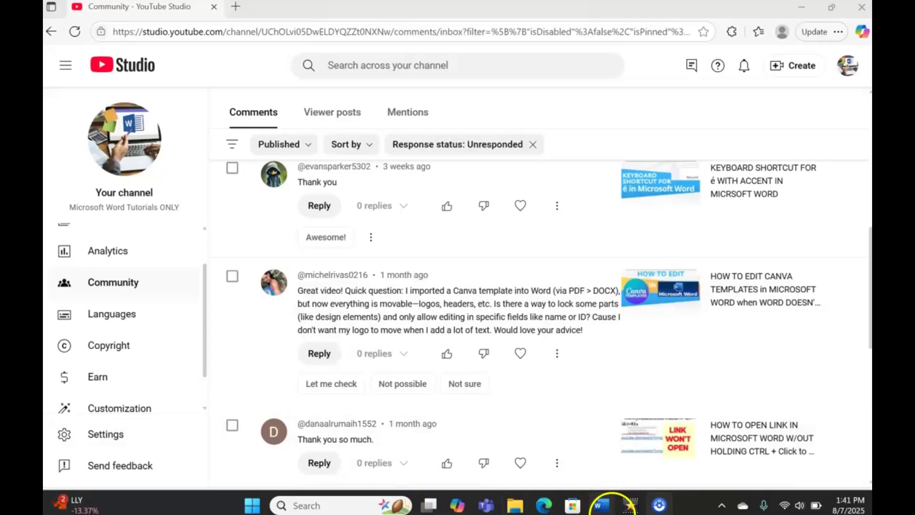
Step: Bring the Word resume to the front and scroll through it
left_click(602, 505)
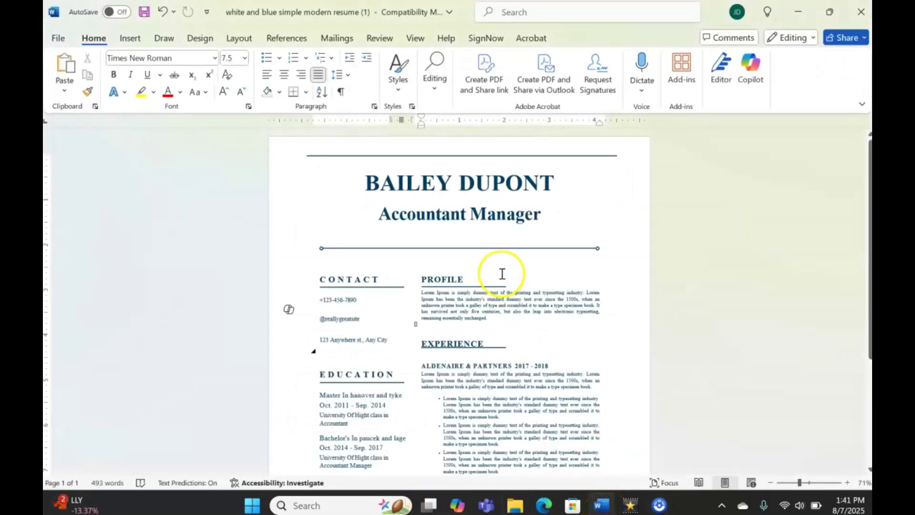
scroll(515, 347, "down", 3)
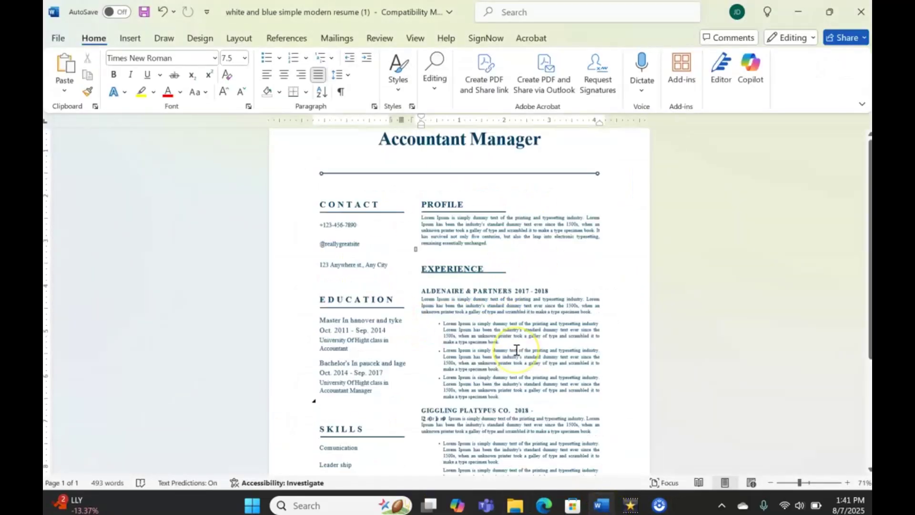
scroll(516, 350, "up", 3)
scroll(516, 350, "down", 1)
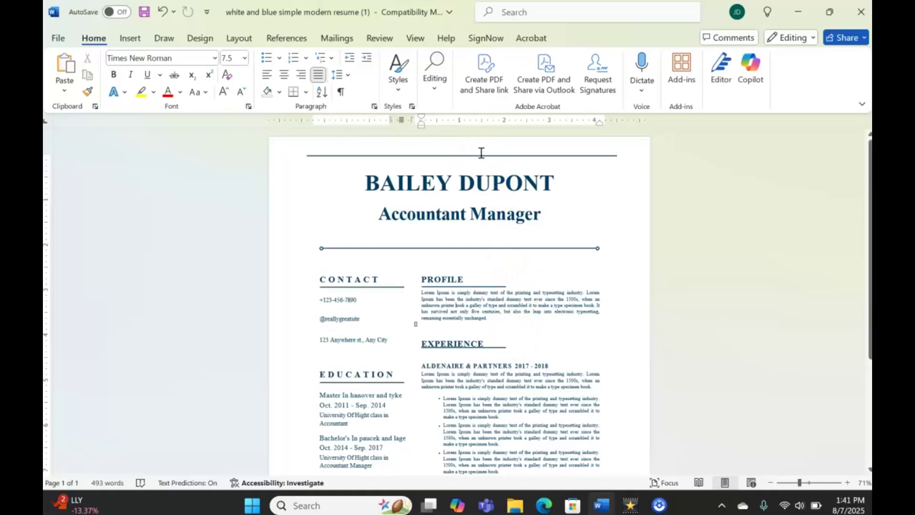
Step: Drag the divider line down toward Education, then undo the move
left_click(480, 155)
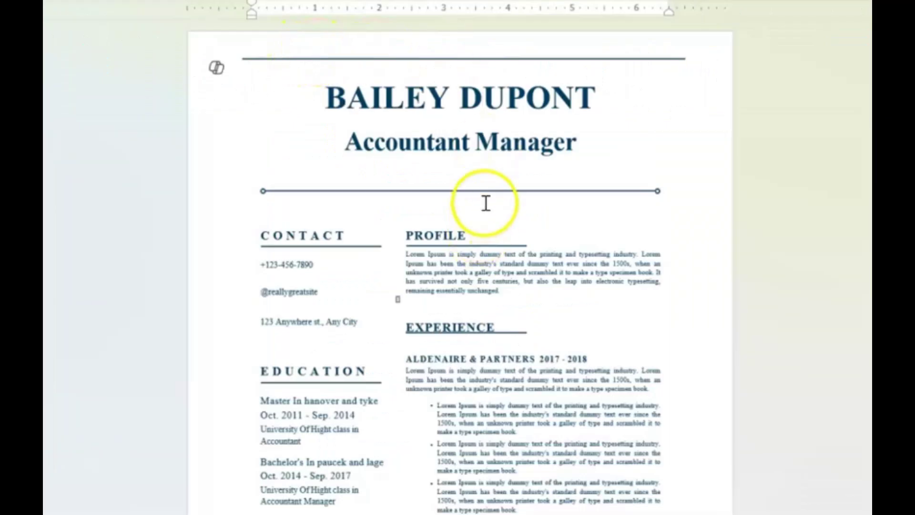
mouse_move(490, 191)
left_mouse_down()
mouse_move(473, 253)
mouse_move(486, 405)
mouse_move(466, 441)
mouse_move(469, 358)
mouse_move(345, 259)
mouse_move(409, 167)
mouse_move(476, 194)
left_mouse_up()
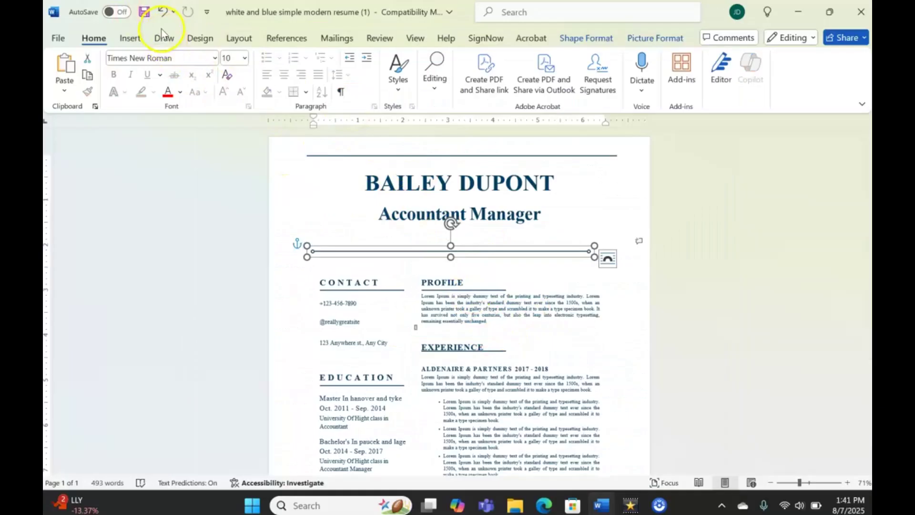
left_click(162, 17)
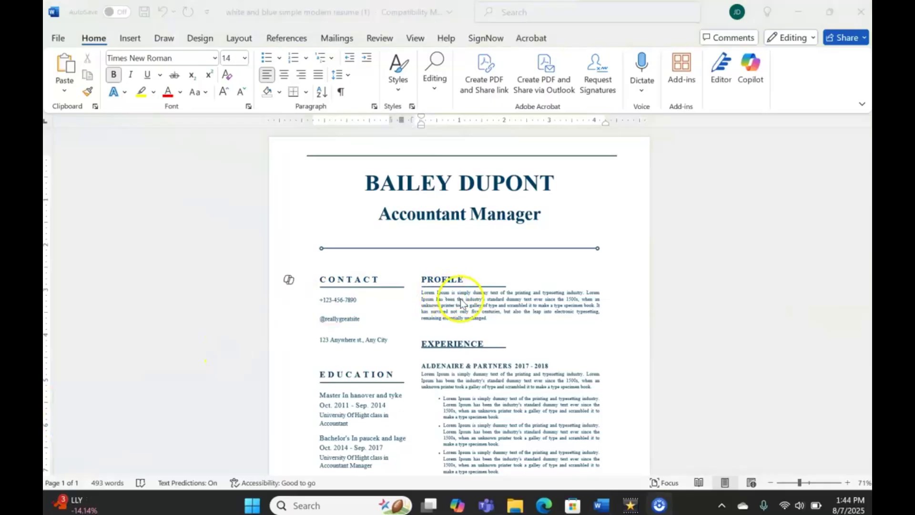
left_click_drag(421, 298, 525, 314)
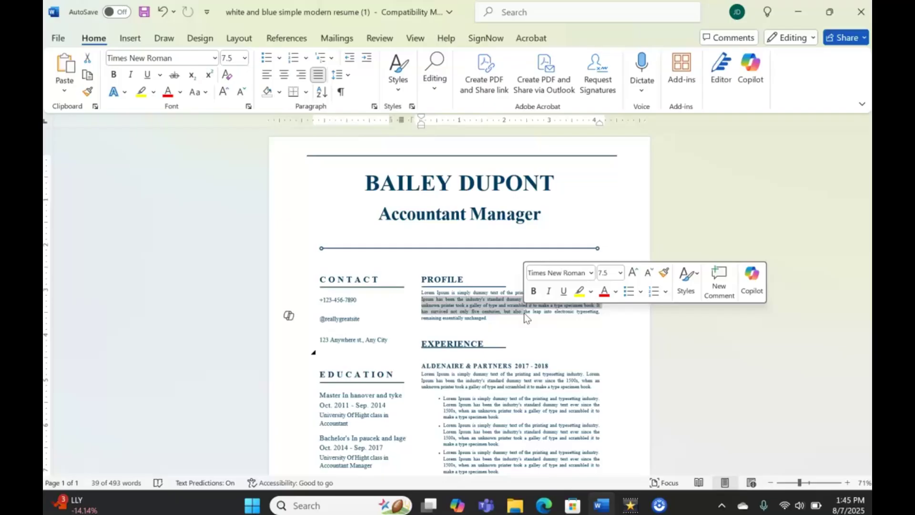
left_click(537, 342)
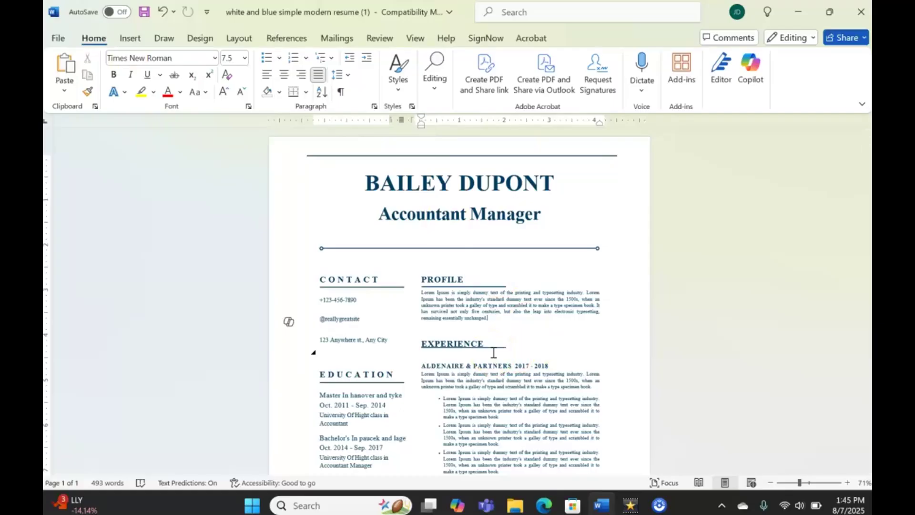
scroll(493, 353, "down", 5)
scroll(493, 352, "up", 6)
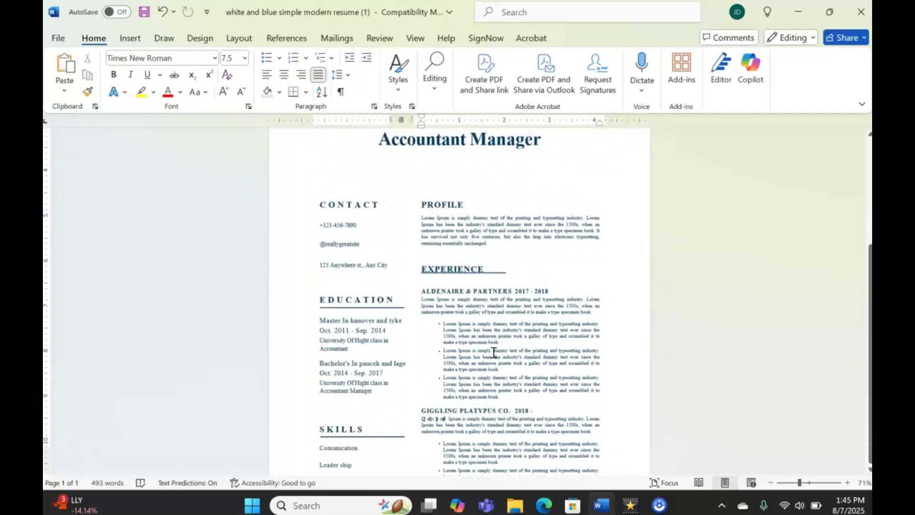
scroll(493, 352, "down", 8)
scroll(493, 352, "up", 7)
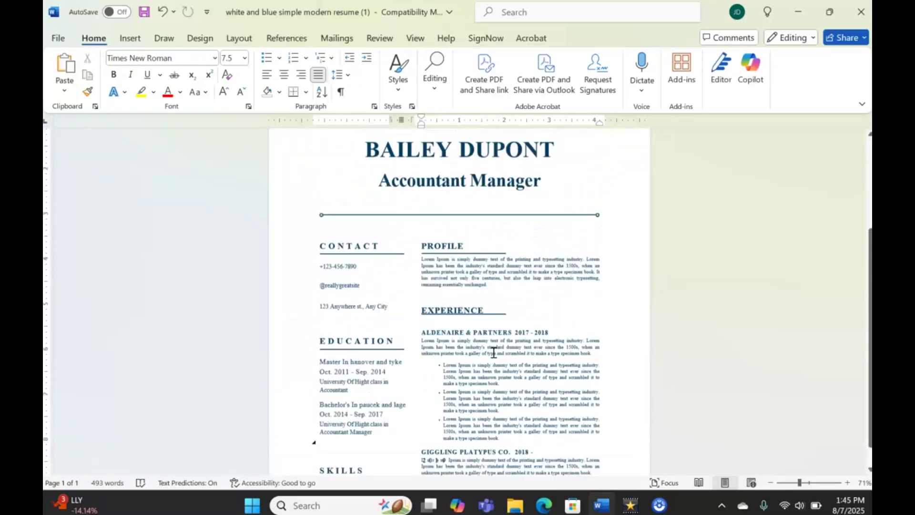
left_click(70, 66)
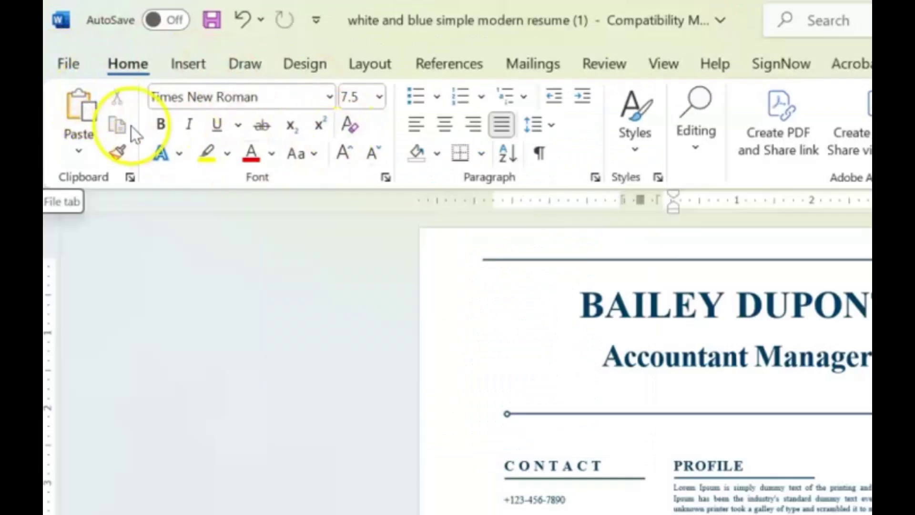
Step: Open the Restrict Editing pane from File > Info > Protect Document
left_click(65, 63)
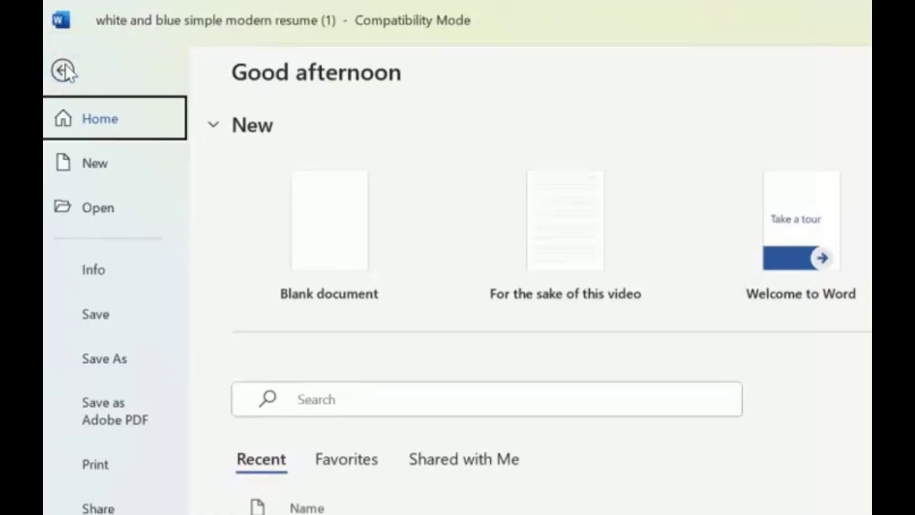
left_click(98, 275)
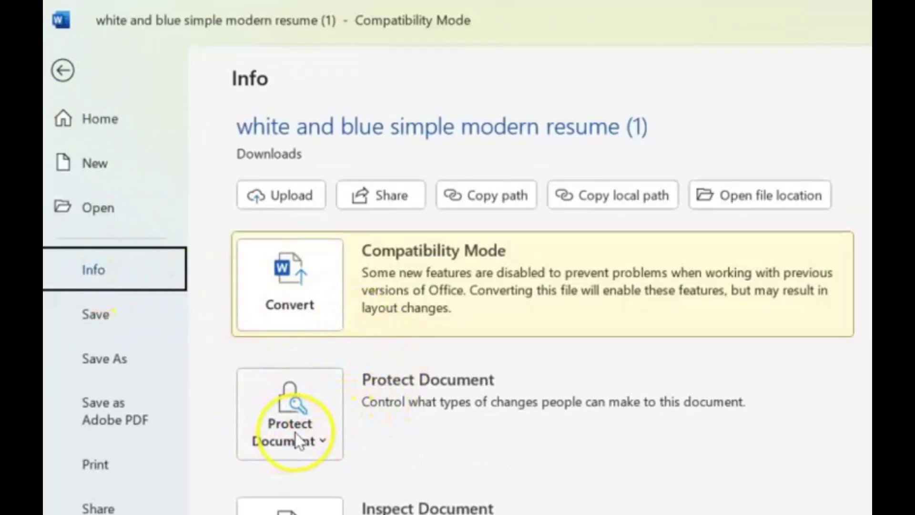
left_click(288, 413)
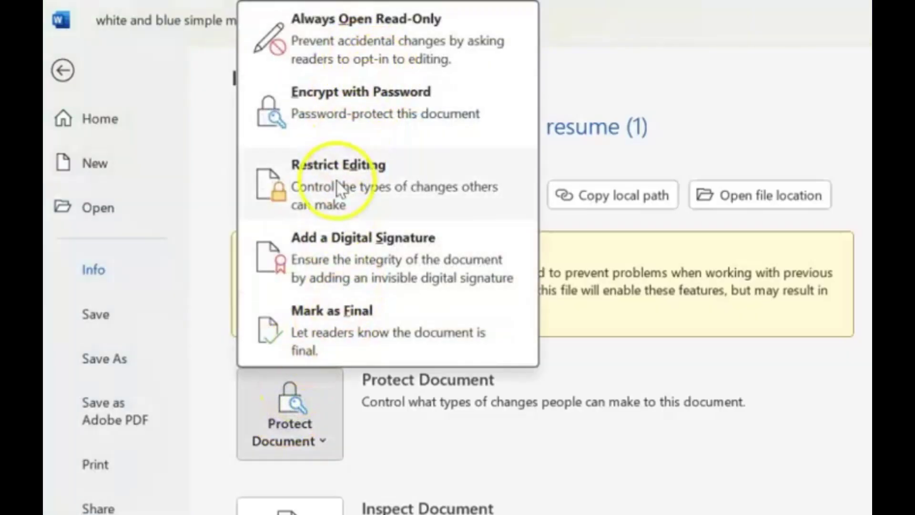
left_click(350, 197)
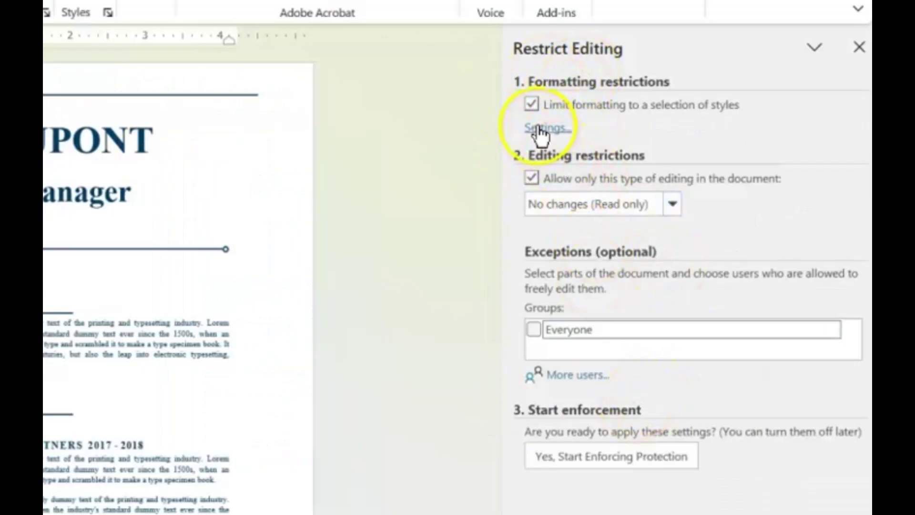
Step: Turn off the formatting limit and make the Profile paragraph freely editable by Everyone
left_click(531, 104)
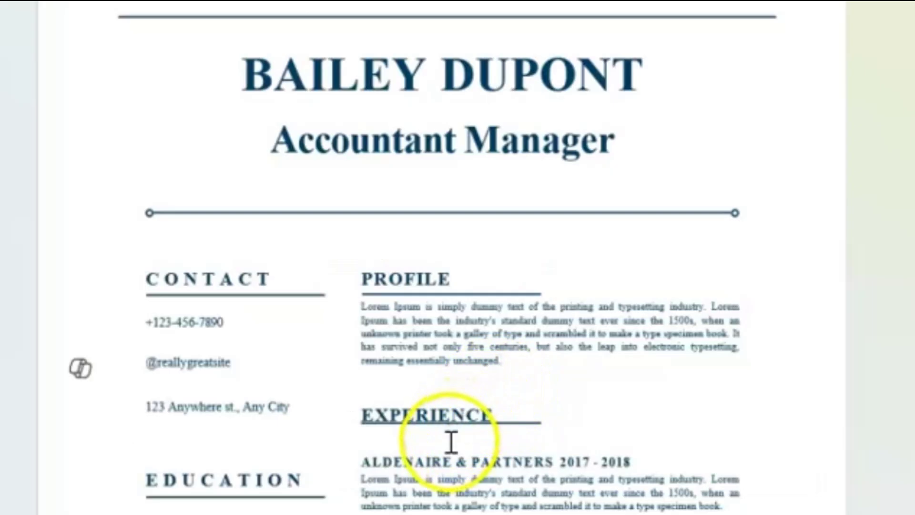
left_click_drag(362, 310, 513, 358)
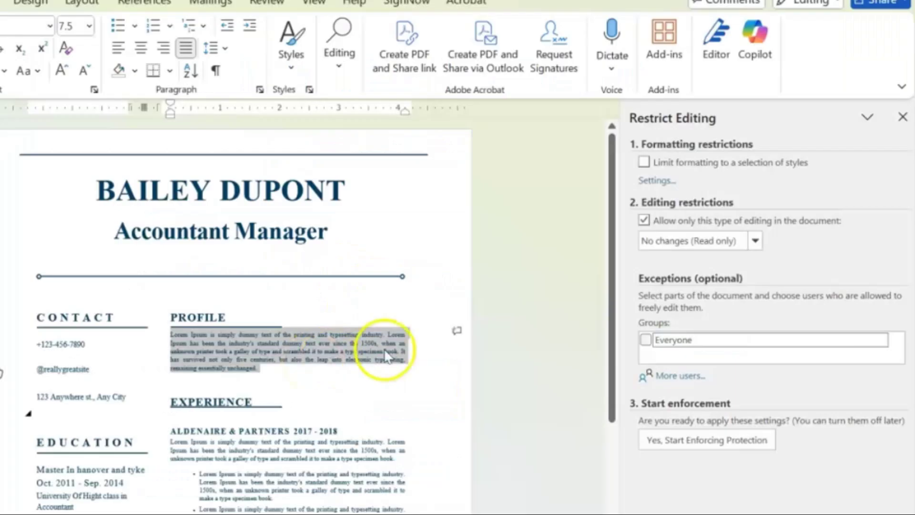
left_click(646, 339)
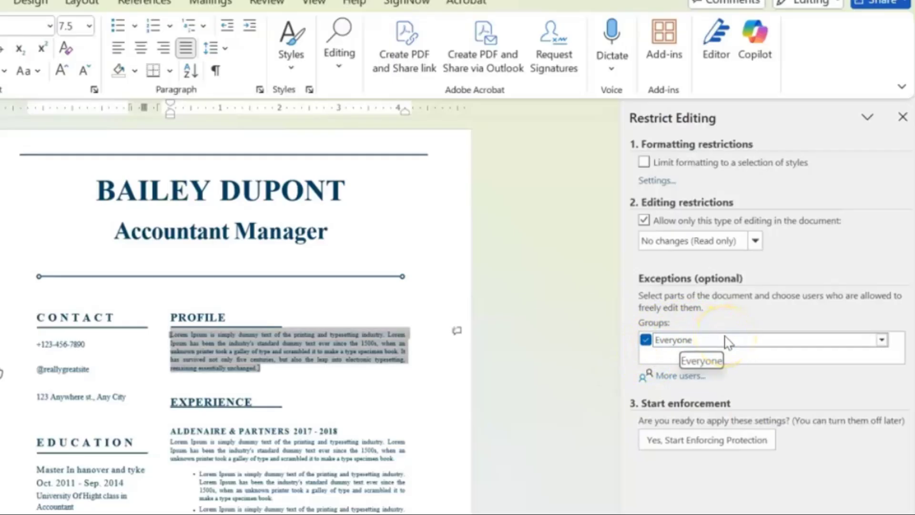
left_click(882, 339)
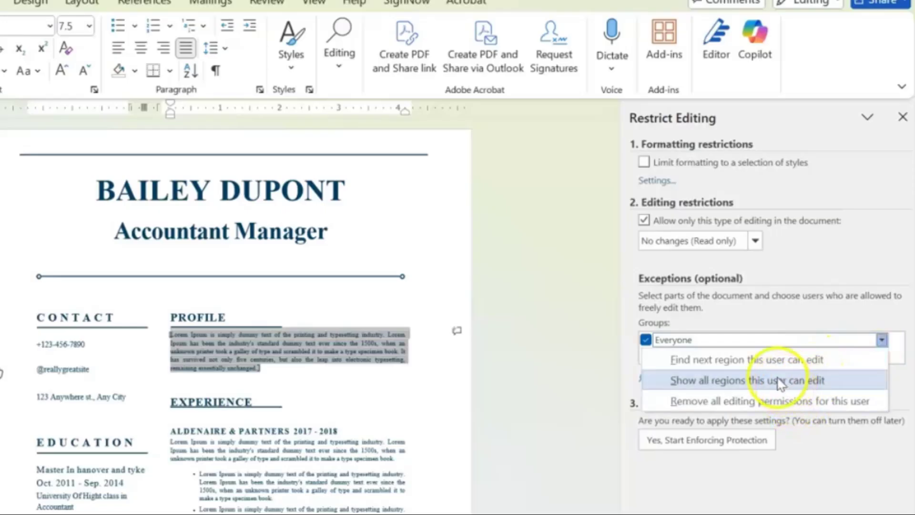
Step: Start enforcing protection with a four-character password, entered and confirmed
left_click(881, 341)
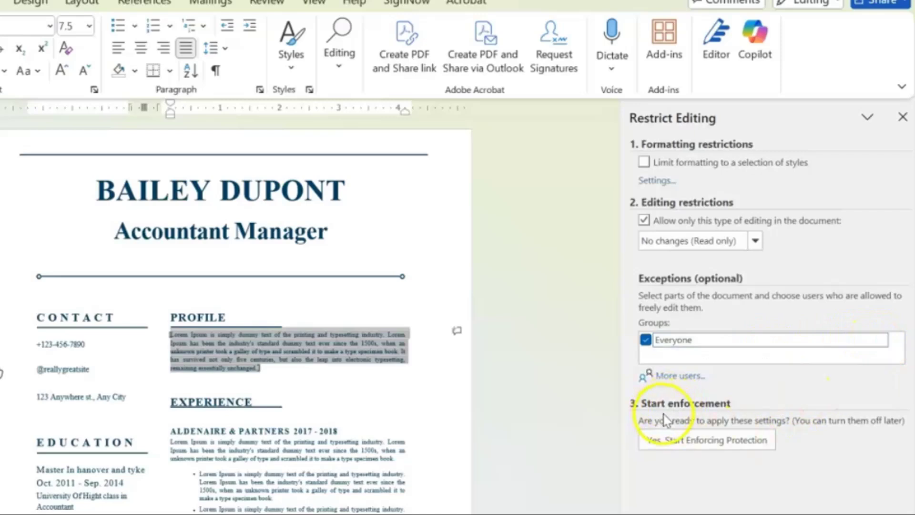
left_click(669, 447)
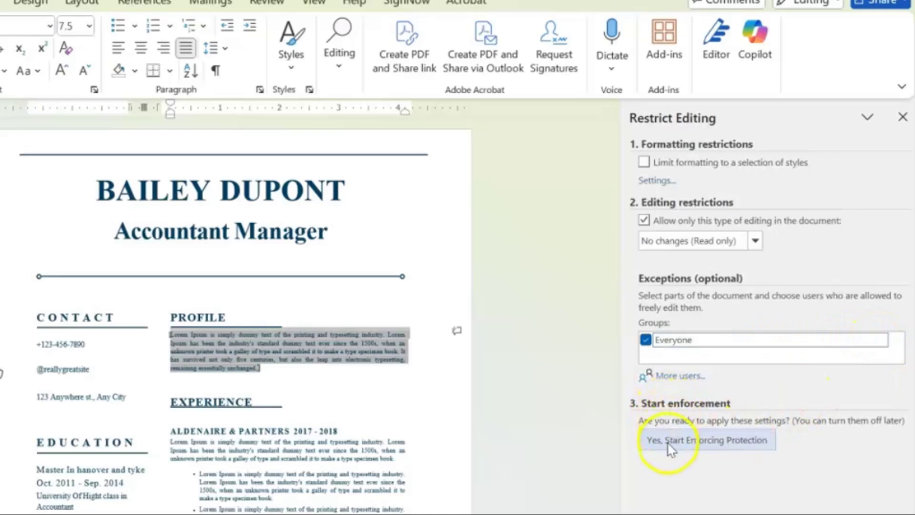
left_click(704, 448)
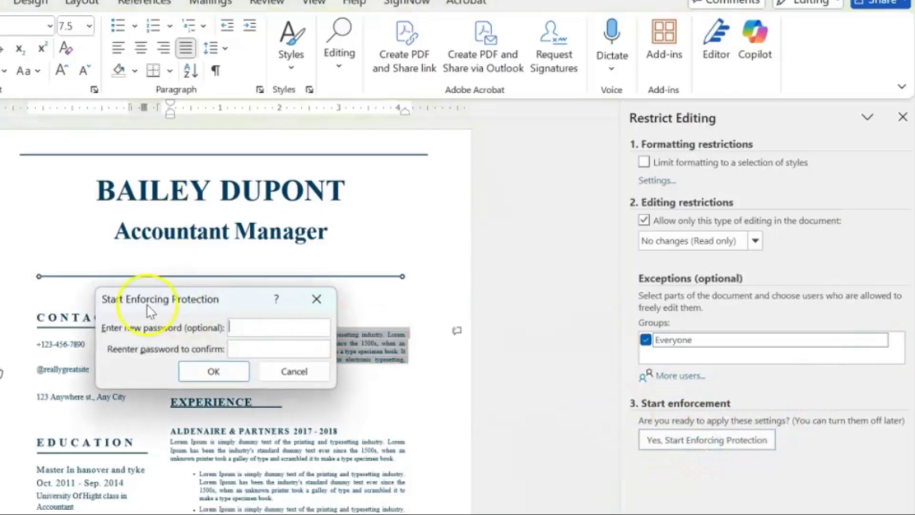
type("1234")
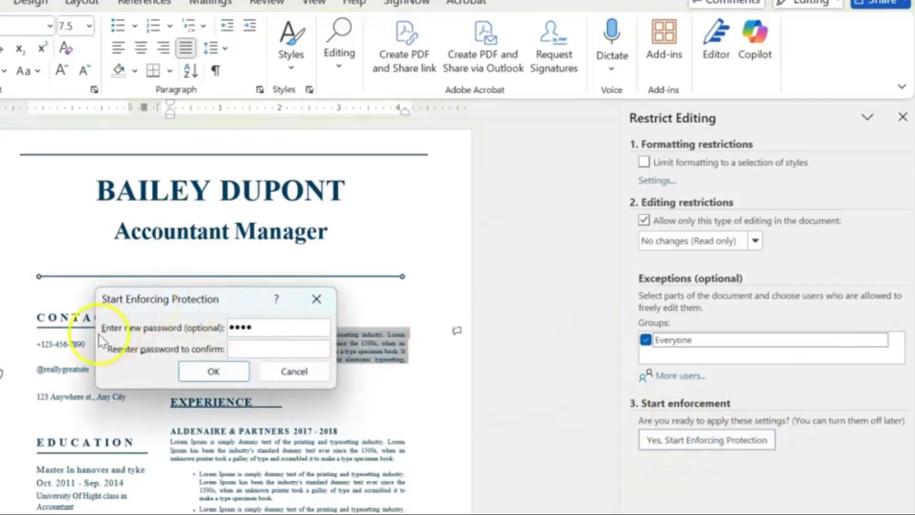
left_click(241, 350)
type("1234")
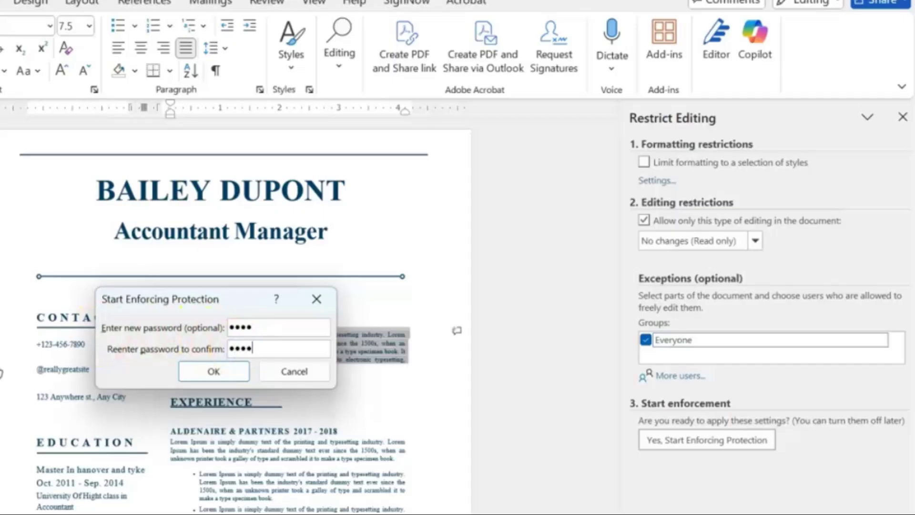
left_click(226, 371)
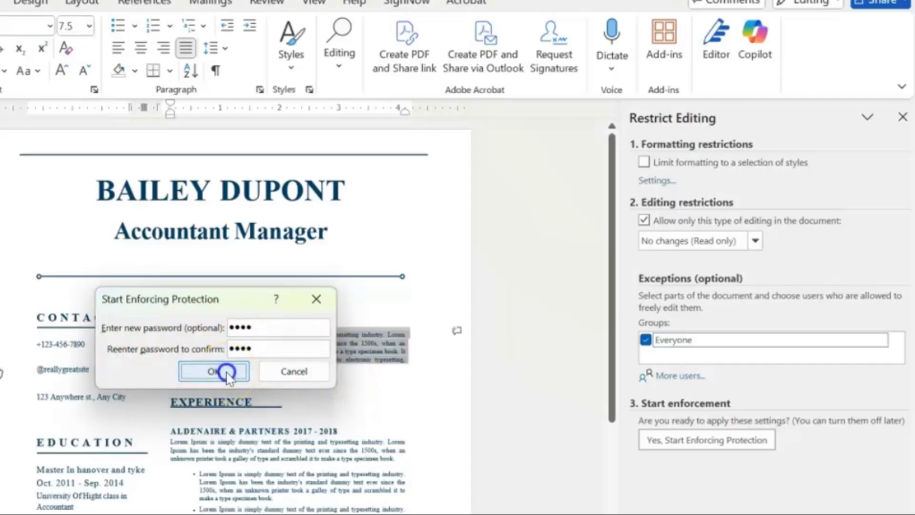
left_click(299, 387)
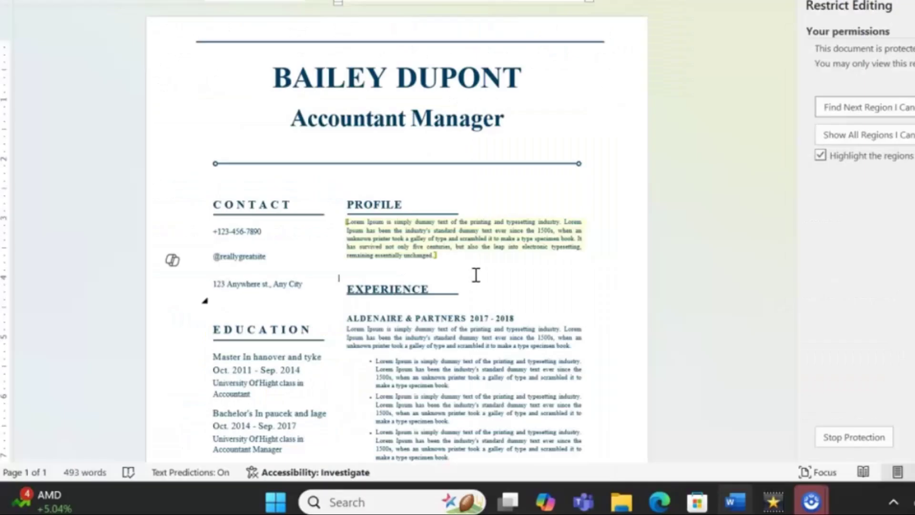
left_click(490, 272)
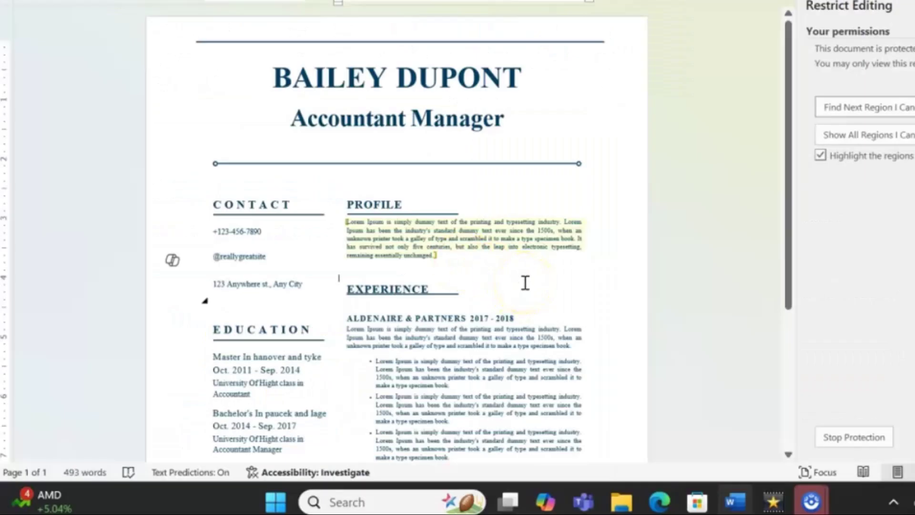
left_click(426, 227)
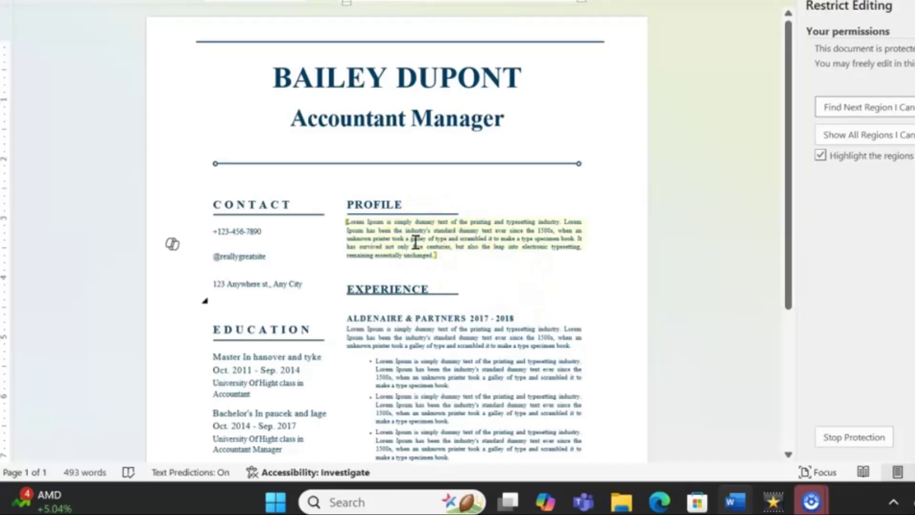
left_click(393, 286)
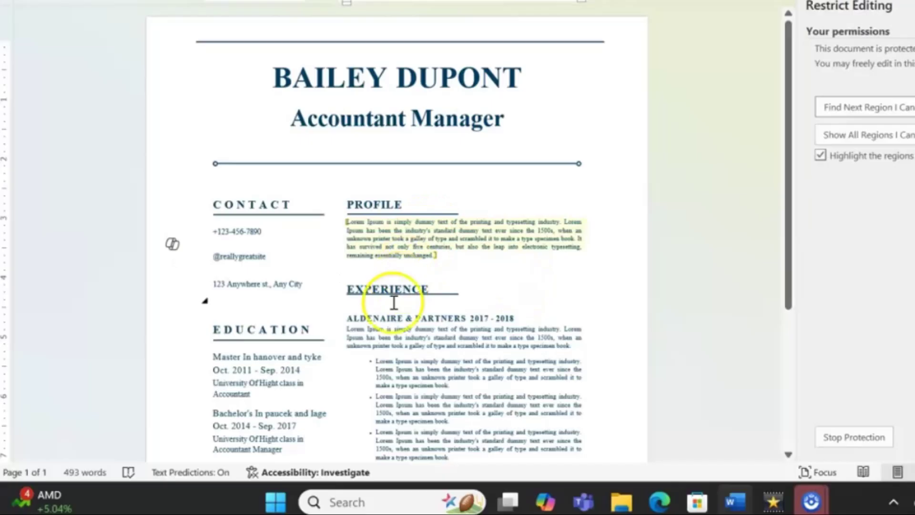
scroll(394, 310, "down", 8)
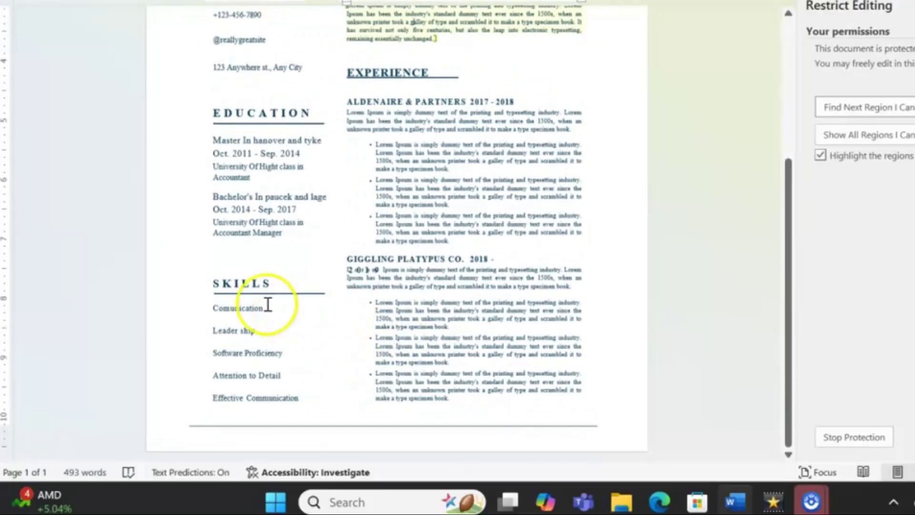
left_click(270, 283)
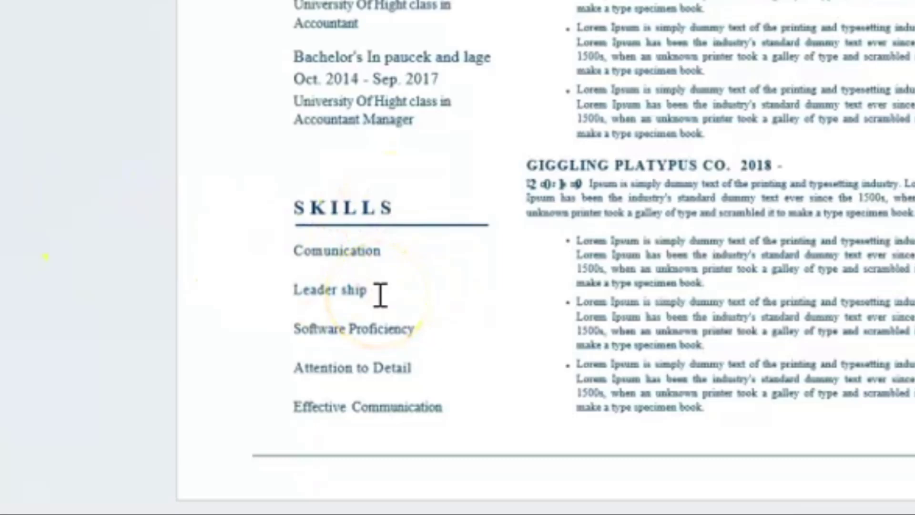
scroll(380, 295, "up", 8)
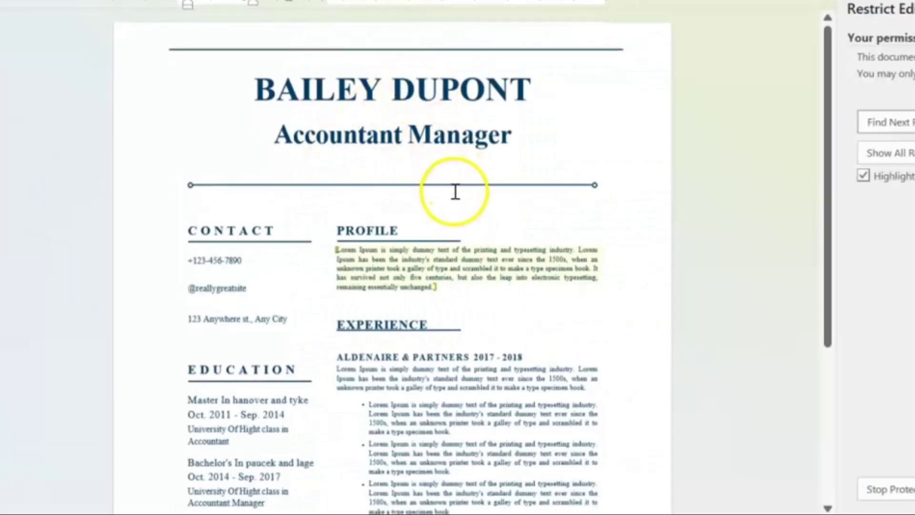
left_click(455, 190)
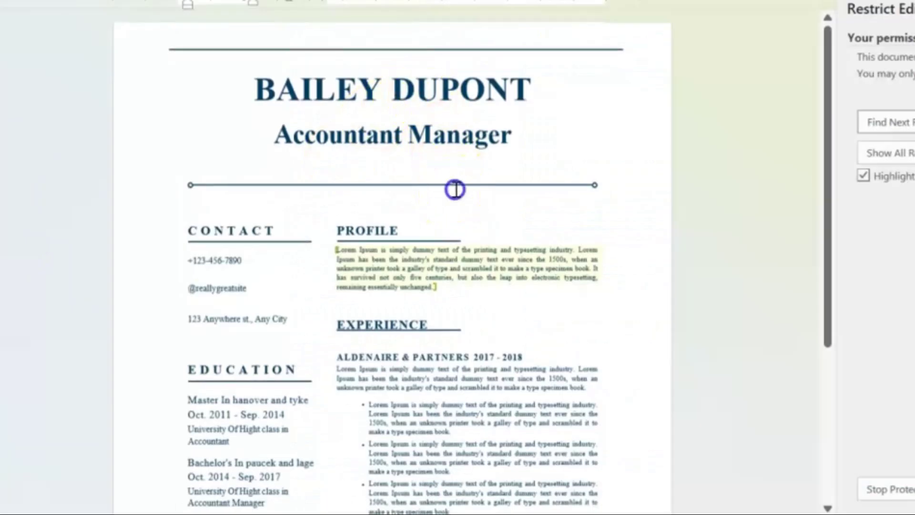
left_click(309, 185)
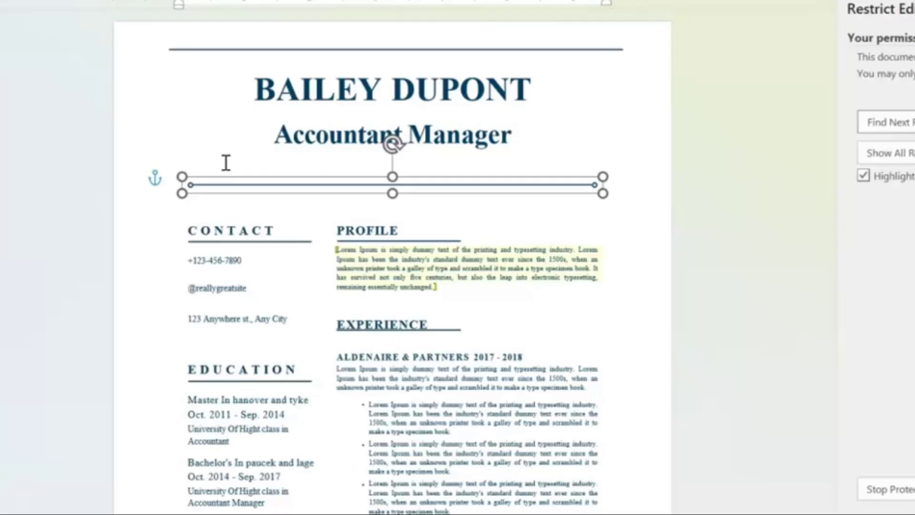
left_click(177, 185)
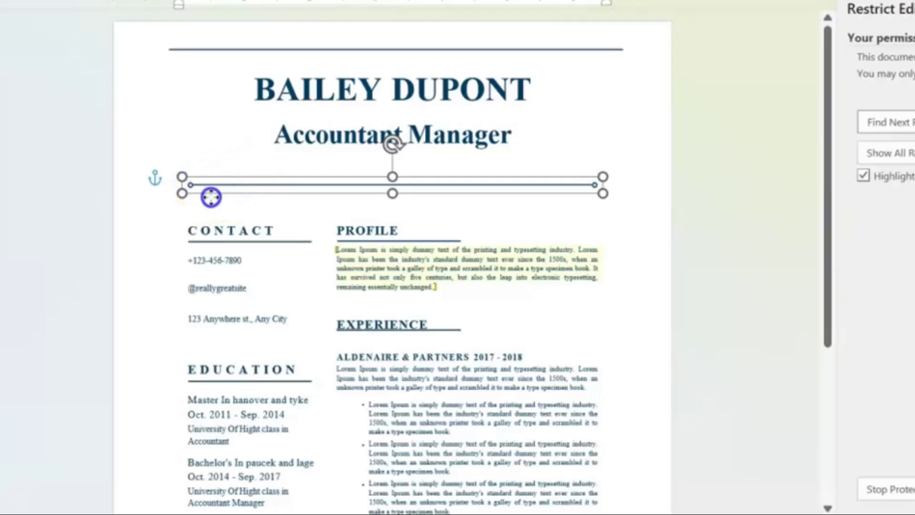
left_click(248, 234)
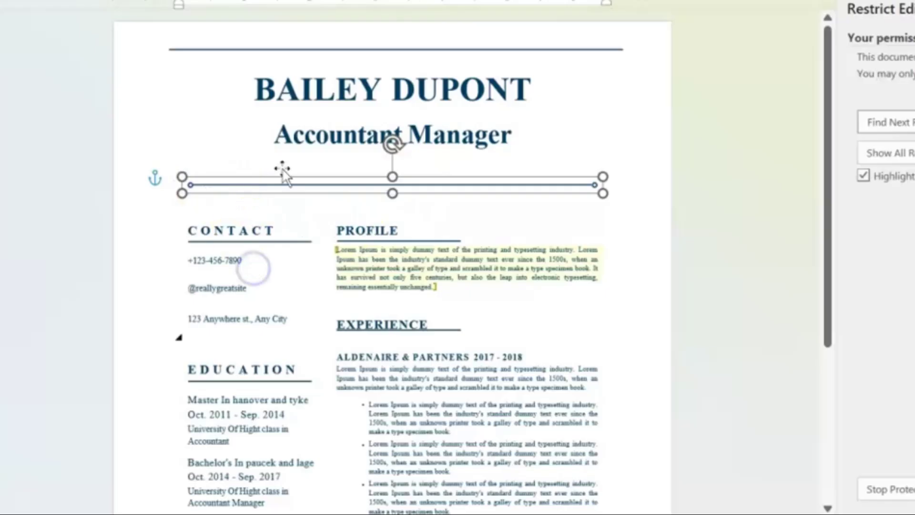
left_click(420, 361)
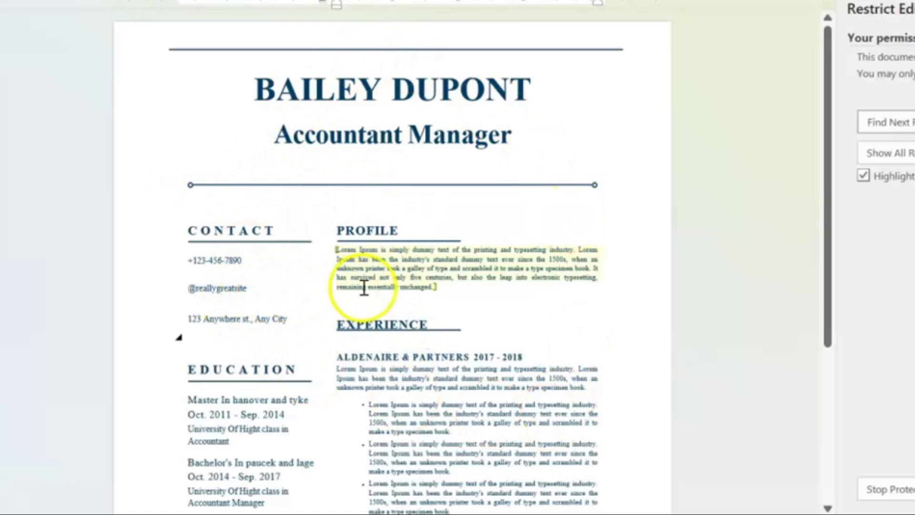
left_click(408, 272)
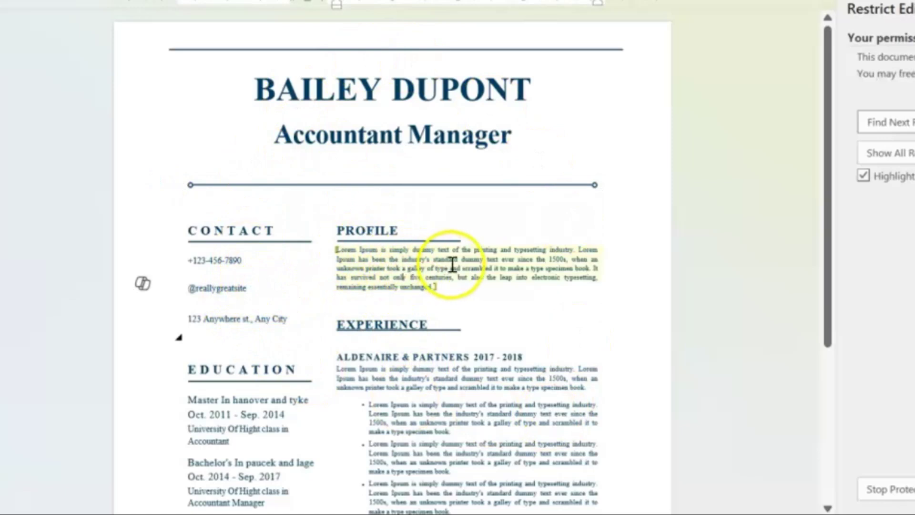
left_click(410, 259)
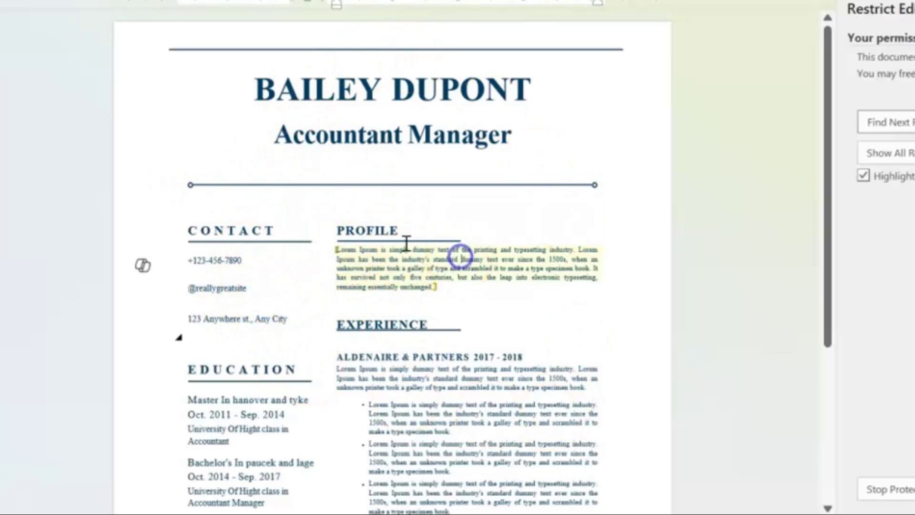
key("BackSpace")
key("BackSpace")
key("BackSpace")
key("BackSpace")
key("BackSpace")
key("BackSpace")
key("BackSpace")
key("BackSpace")
key("BackSpace")
key("BackSpace")
key("BackSpace")
key("BackSpace")
key("BackSpace")
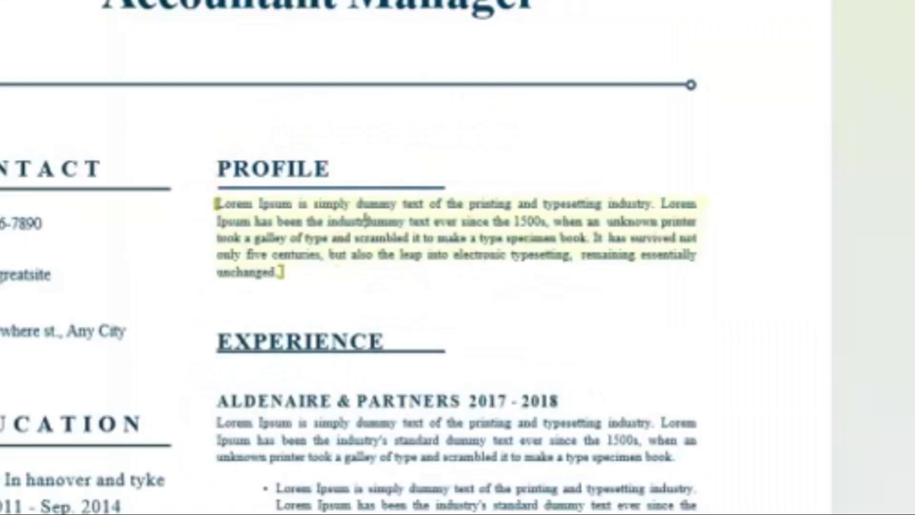
key("BackSpace")
key("BackSpace")
key("BackSpace")
key("BackSpace")
key("BackSpace")
key("BackSpace")
key("BackSpace")
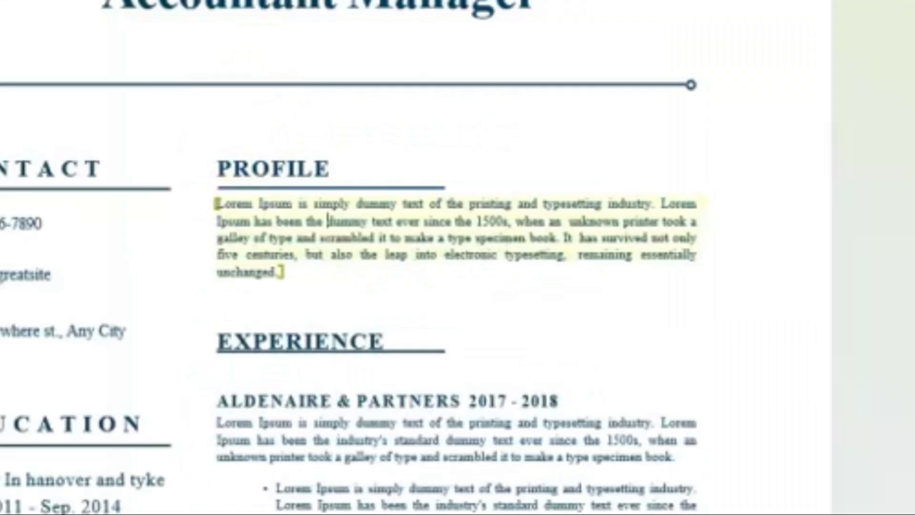
type("industry")
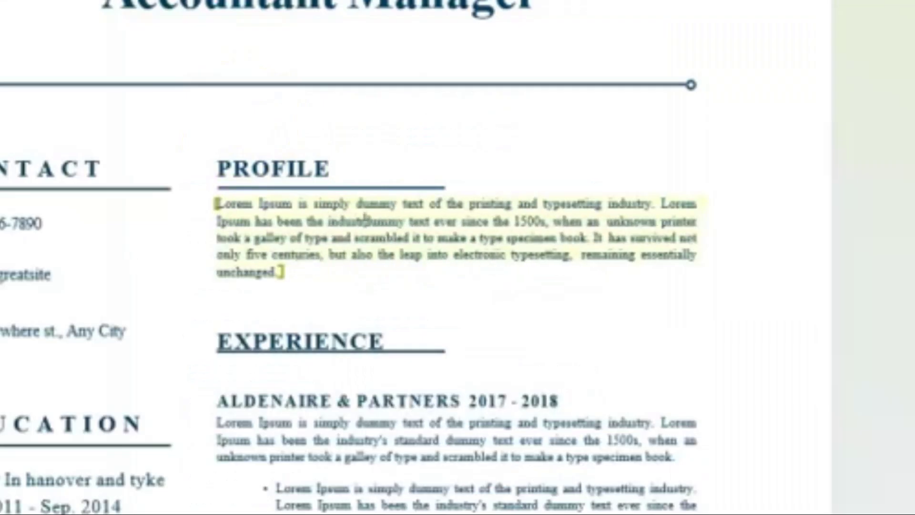
type("'s stand")
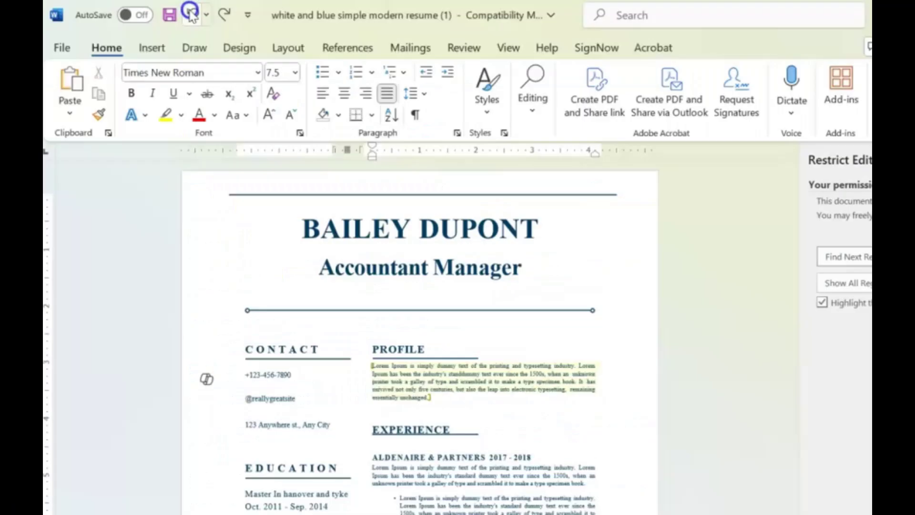
type("ard")
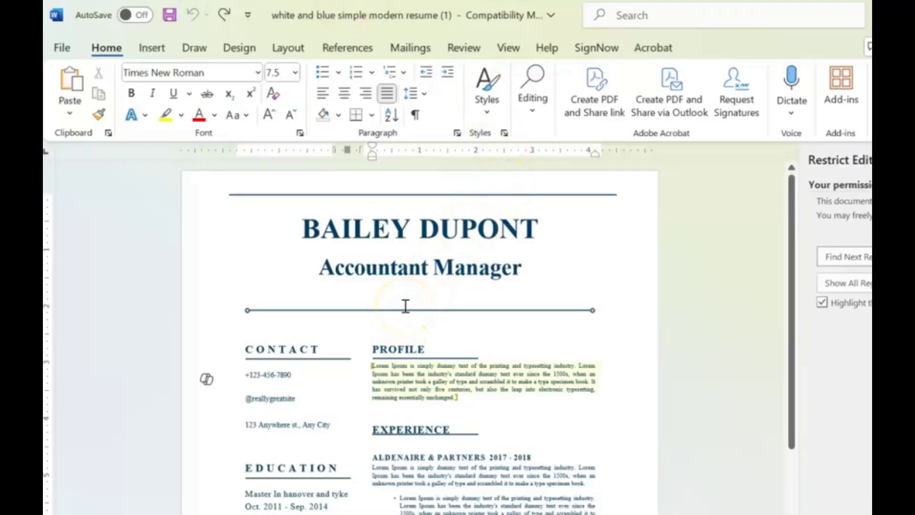
Step: Stop protection by entering the document password in Unprotect Document
left_click(349, 310)
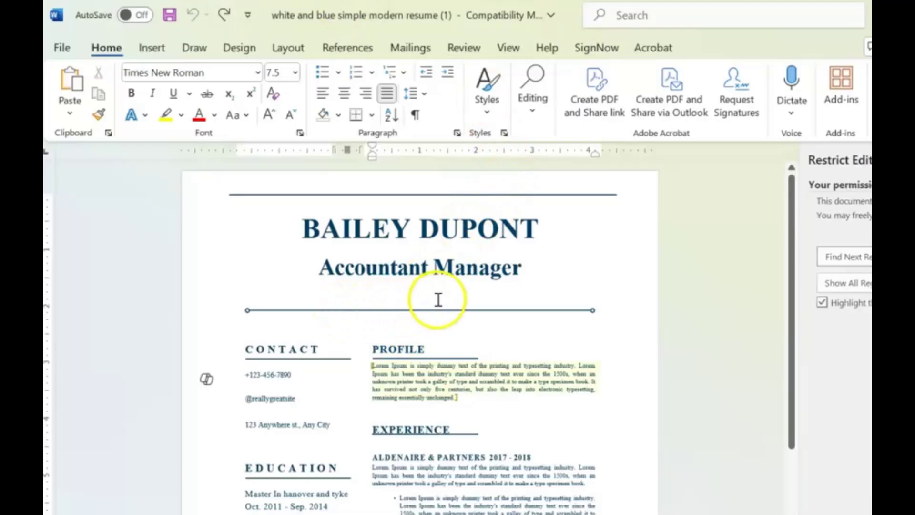
left_click(462, 311)
left_click(692, 456)
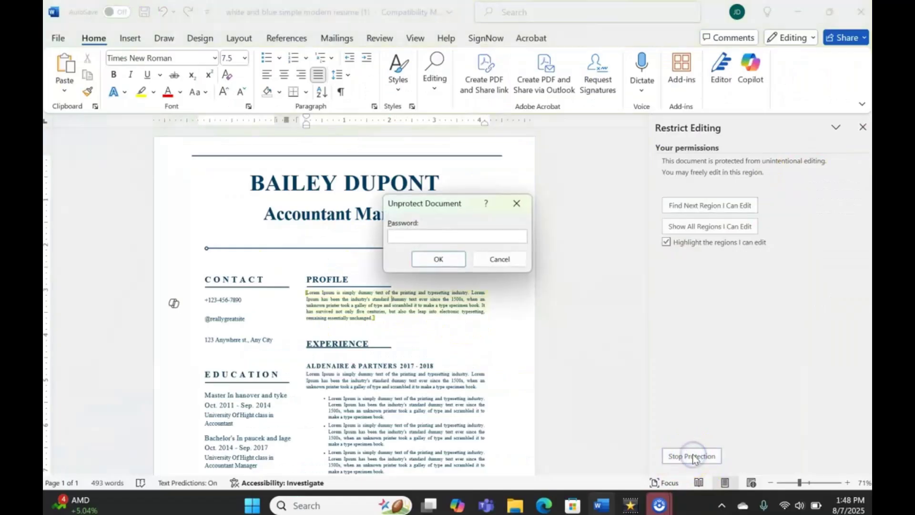
left_click(723, 295)
left_click(701, 336)
left_click(409, 235)
type("123")
left_click(434, 258)
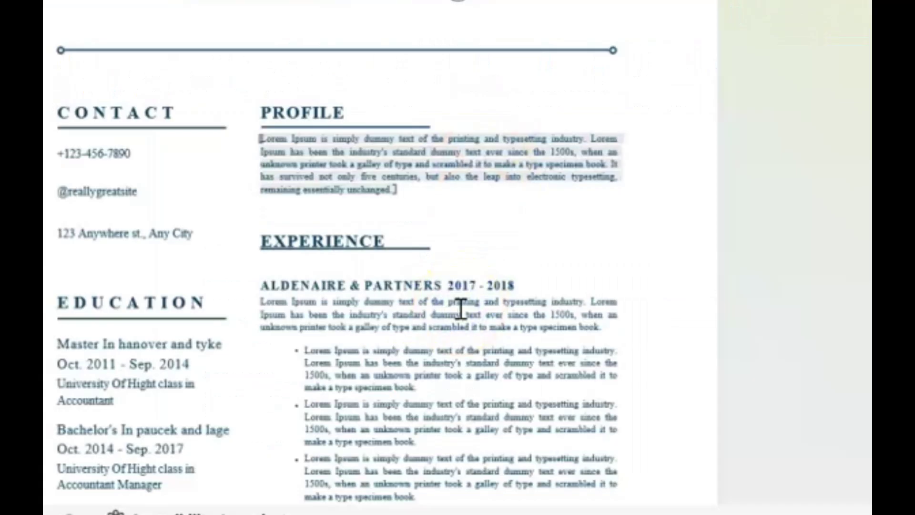
Step: Trim 'specimen' to 'simen' in the first Aldenaire bullet, then select the Profile paragraph
left_click(372, 385)
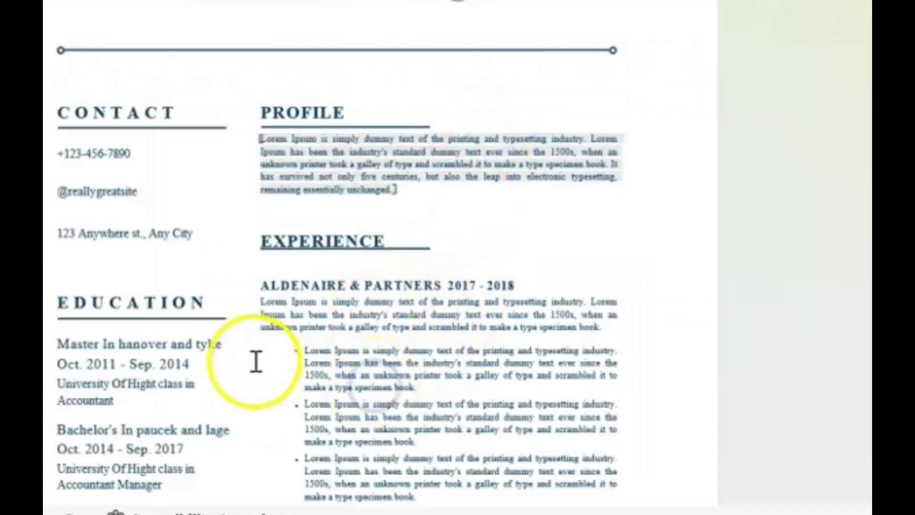
key("BackSpace")
key("BackSpace")
key("BackSpace")
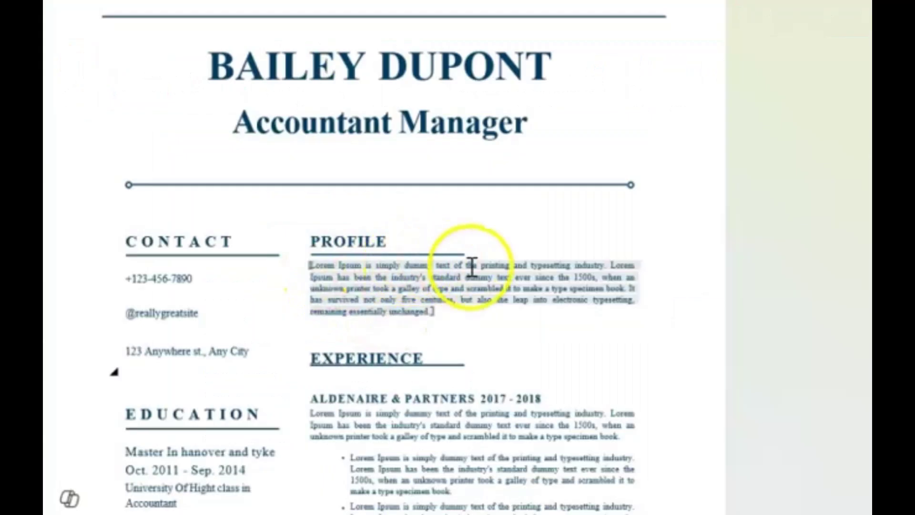
left_click_drag(431, 311, 306, 274)
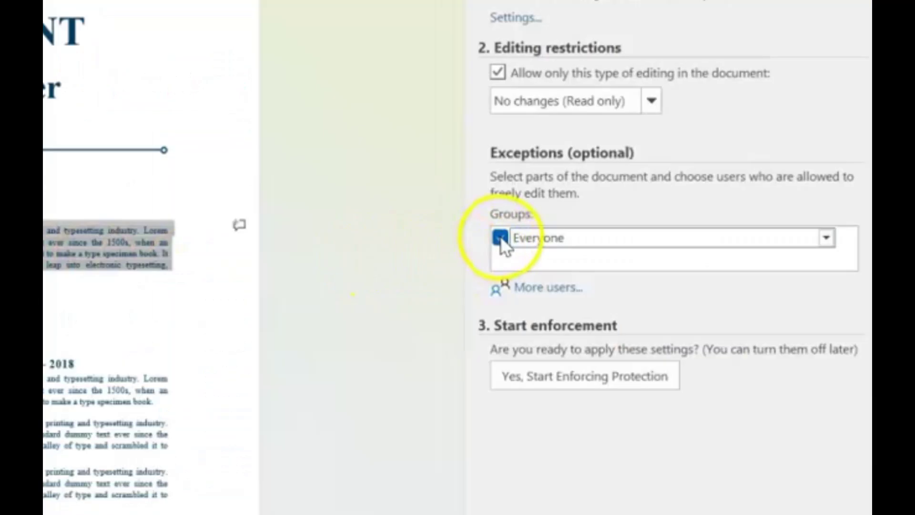
Step: Move the Everyone exception from Profile to the divider line and re-enforce password protection
left_click(500, 236)
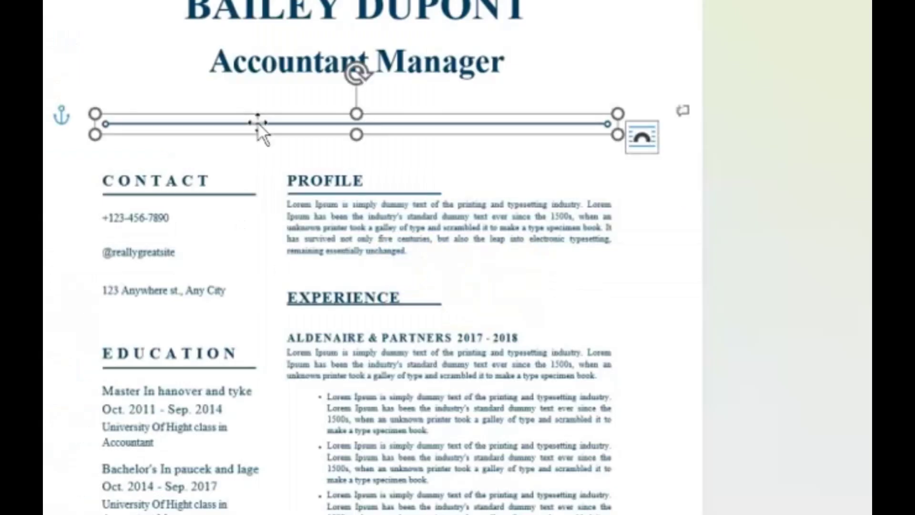
left_click(188, 127)
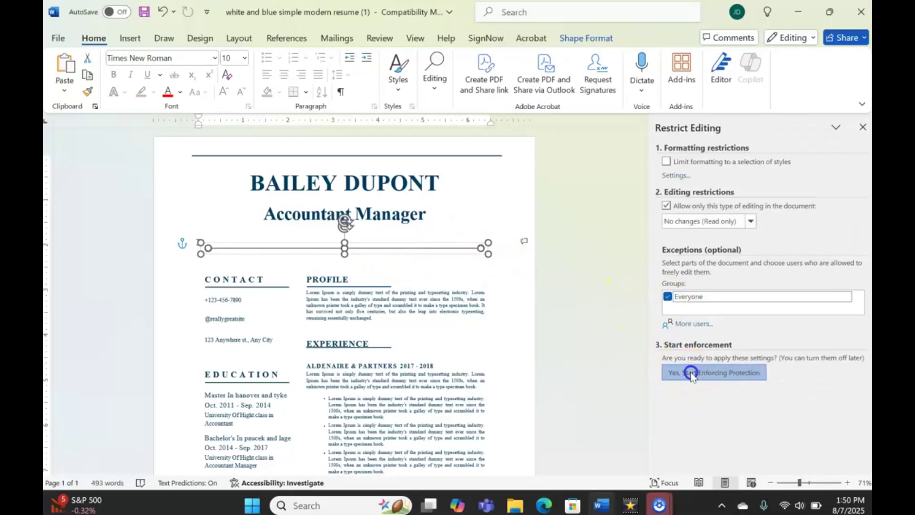
left_click(420, 429)
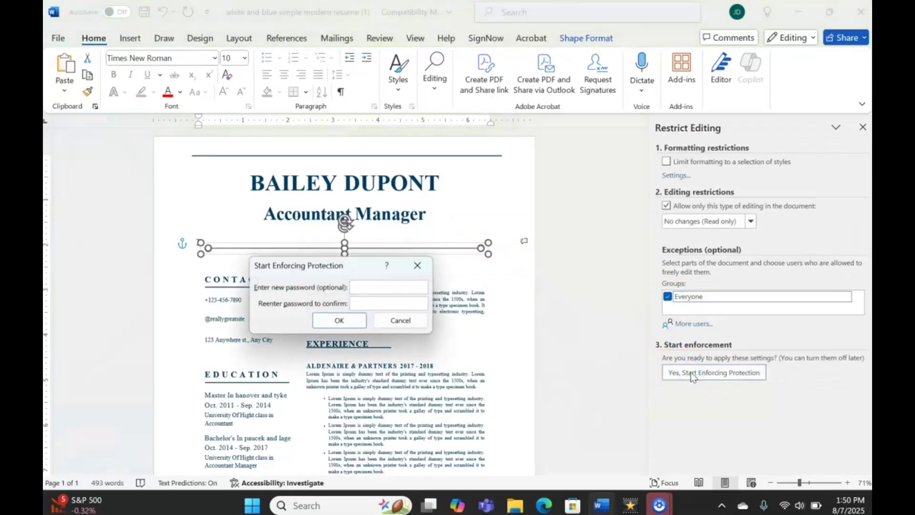
left_click(374, 286)
type("1234")
key("Tab")
type("1234")
left_click(345, 322)
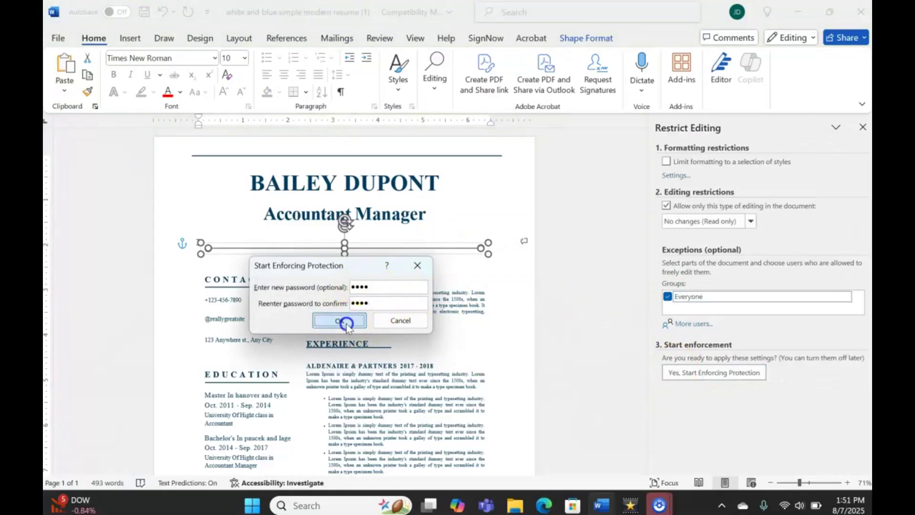
left_click(318, 261)
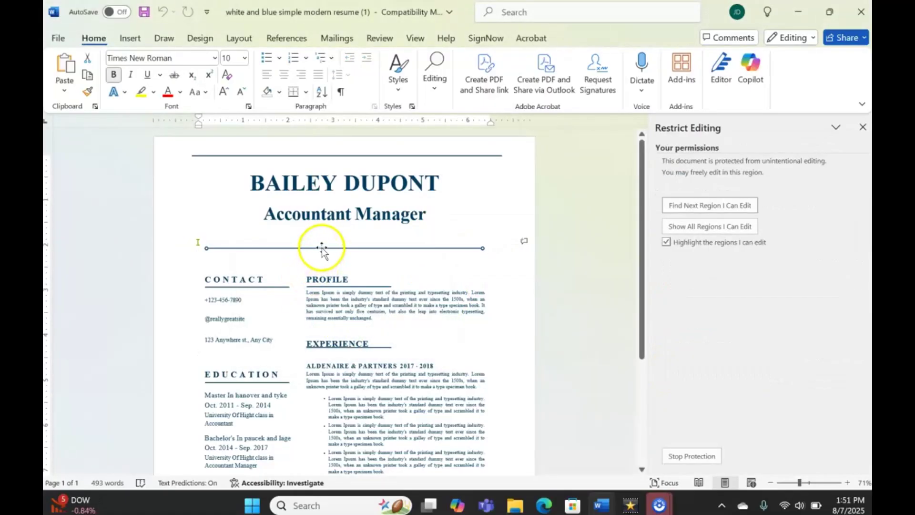
Step: Drag the divider line down past Experience onto Education, then undo its last move
left_click_drag(322, 248, 314, 416)
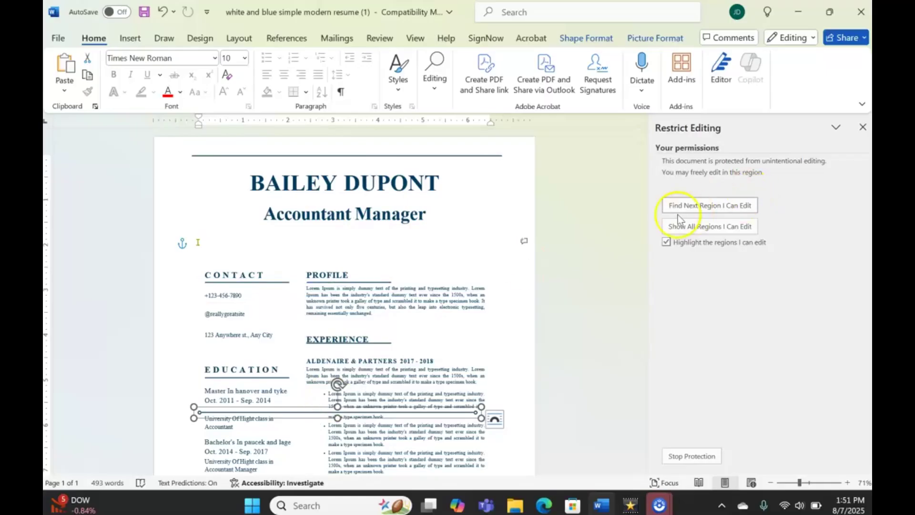
left_click_drag(641, 219, 641, 312)
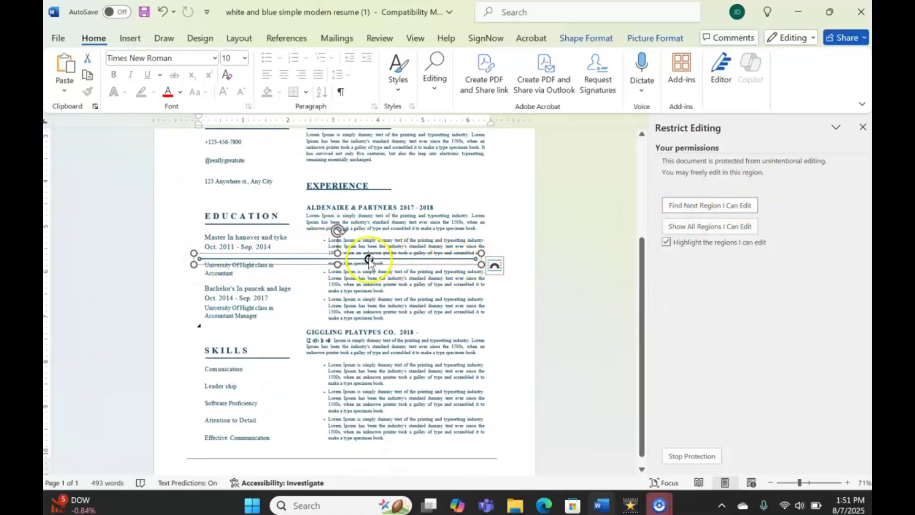
left_click_drag(368, 261, 367, 298)
left_click(352, 258)
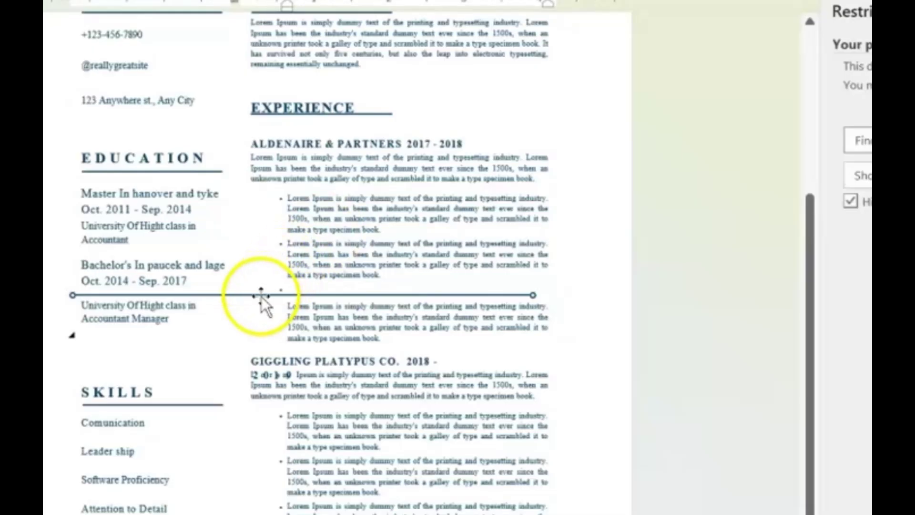
left_click(261, 296)
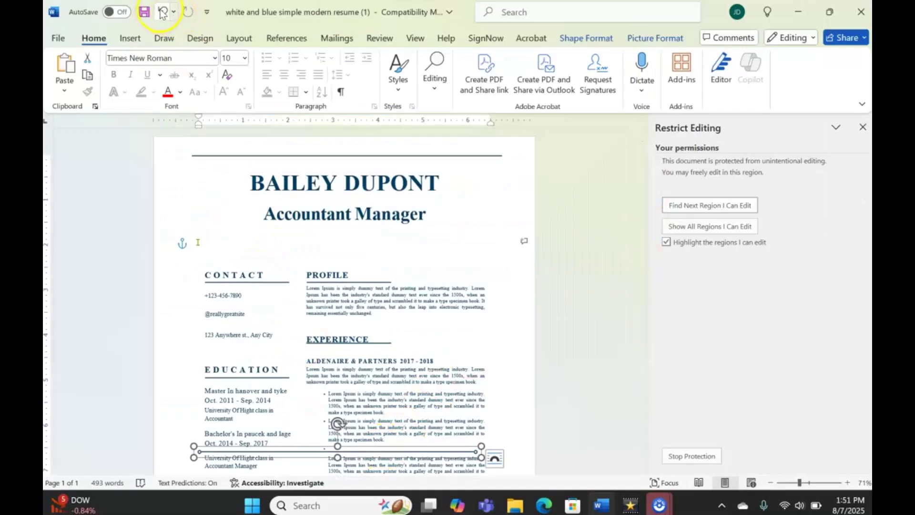
left_click(162, 12)
Step: Undo again to return the divider line under Accountant Manager, then deselect it
left_click(162, 12)
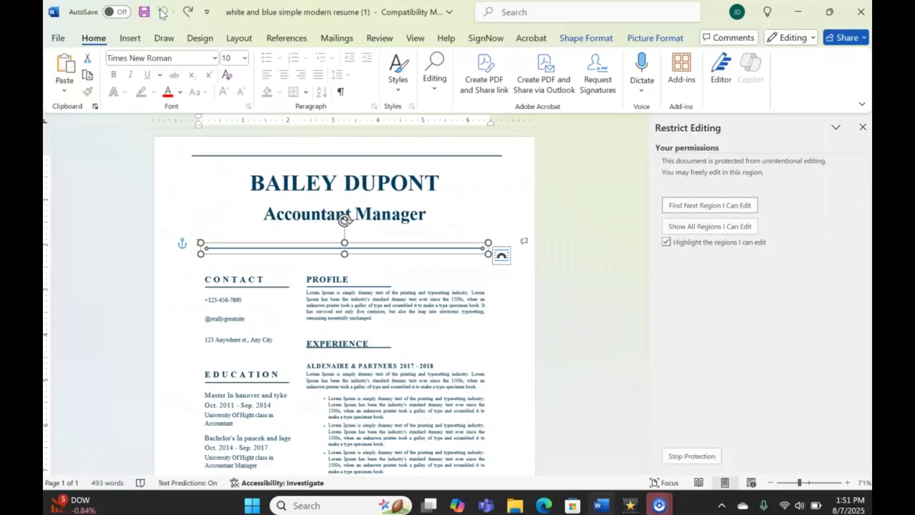
left_click(263, 326)
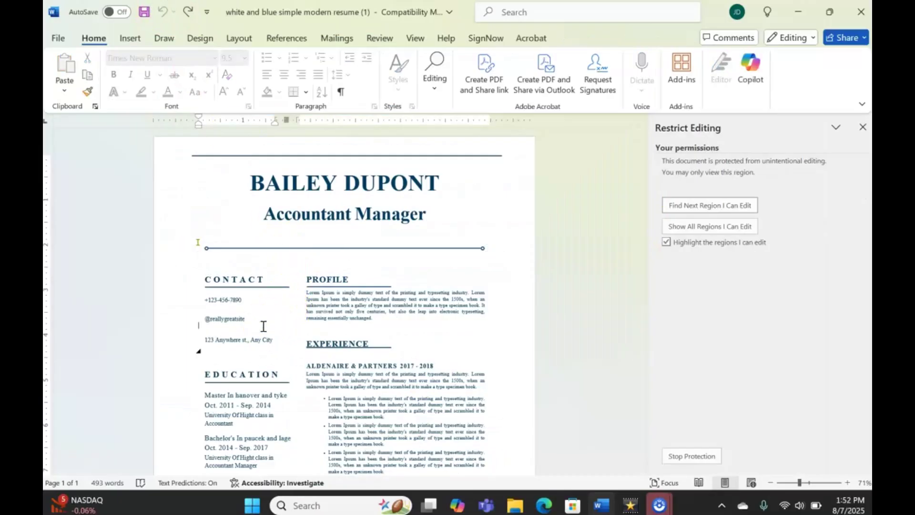